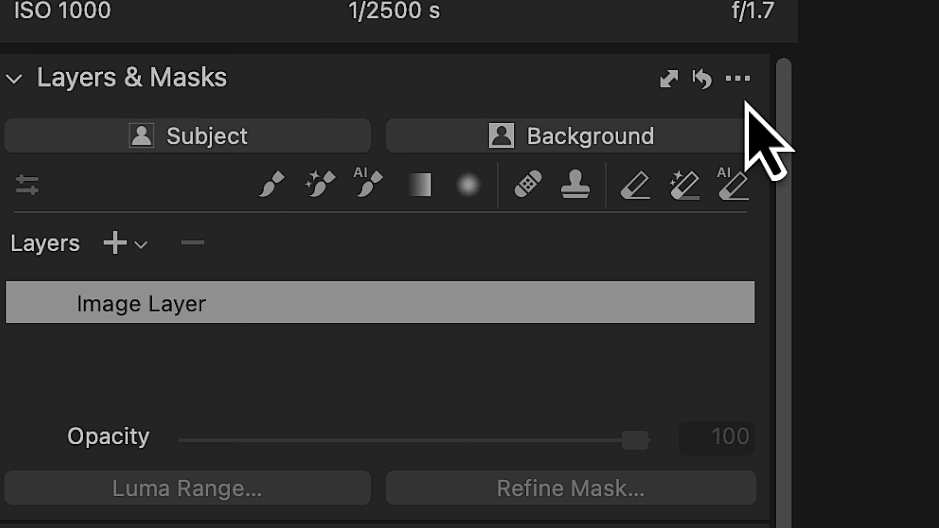
- Create a subject mask for the girl in the forest portrait and refine the mask's edges
left_click(241, 134)
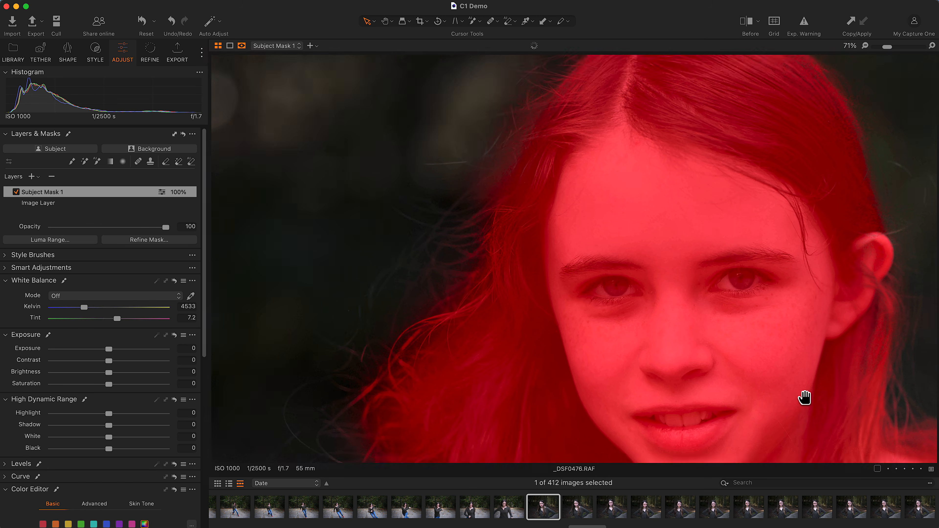
left_click_drag(805, 399, 614, 379)
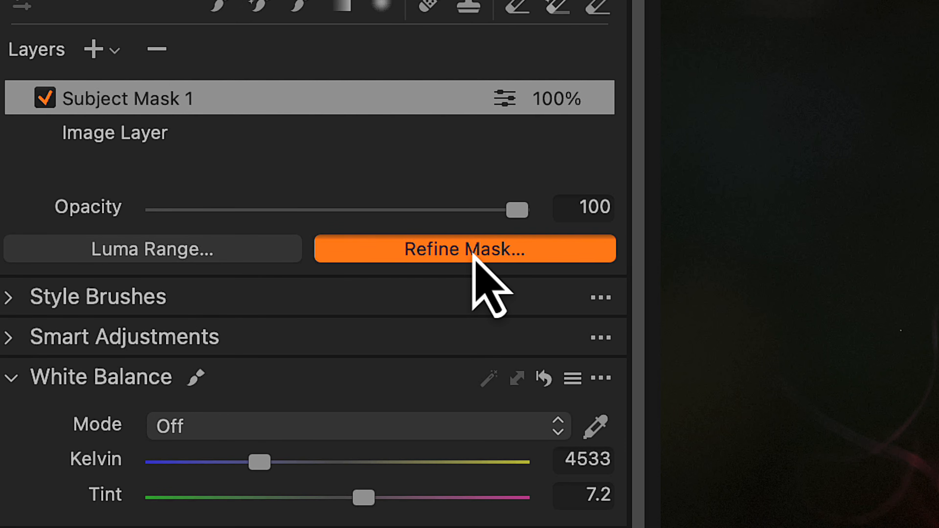
left_click(473, 254)
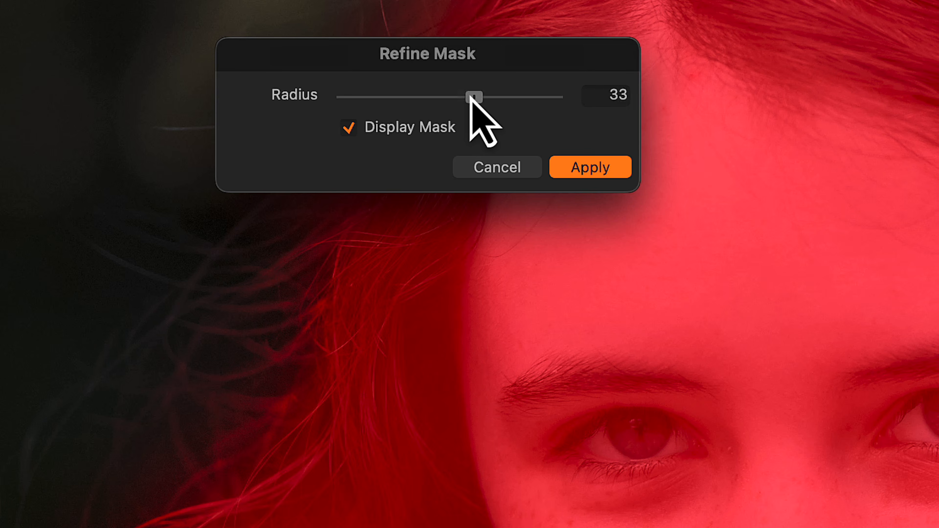
left_click_drag(470, 95, 528, 105)
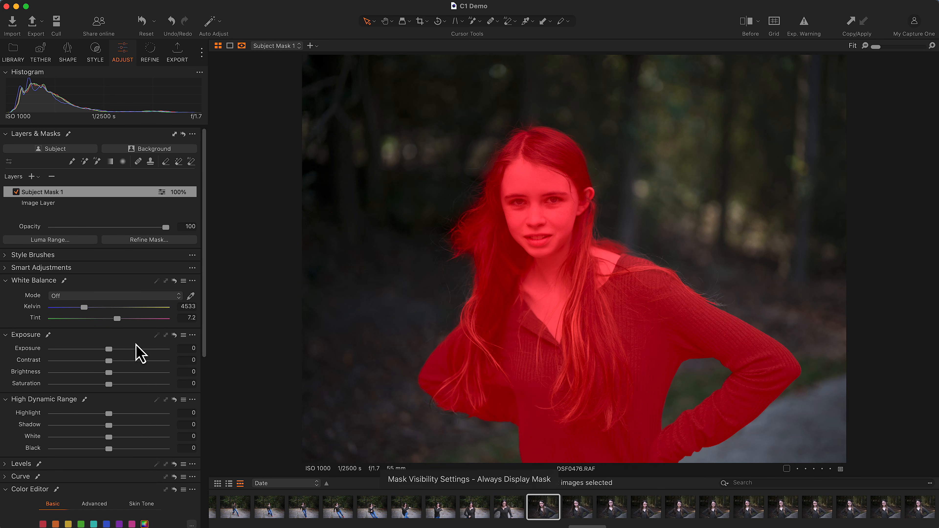
key("m")
key("m")
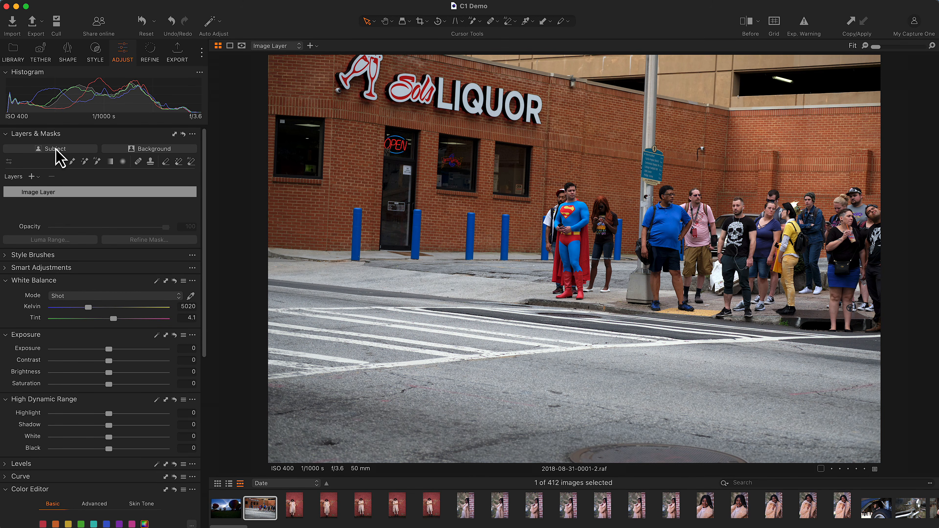
- Mask the superhero and his whole cape in the street photo with the AI brush and lower that layer's color saturation
left_click(56, 150)
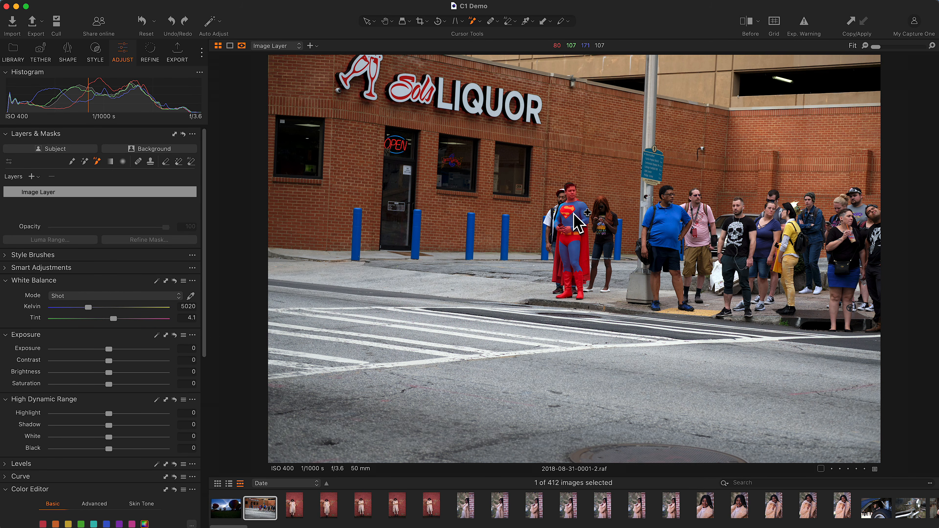
left_click(574, 213)
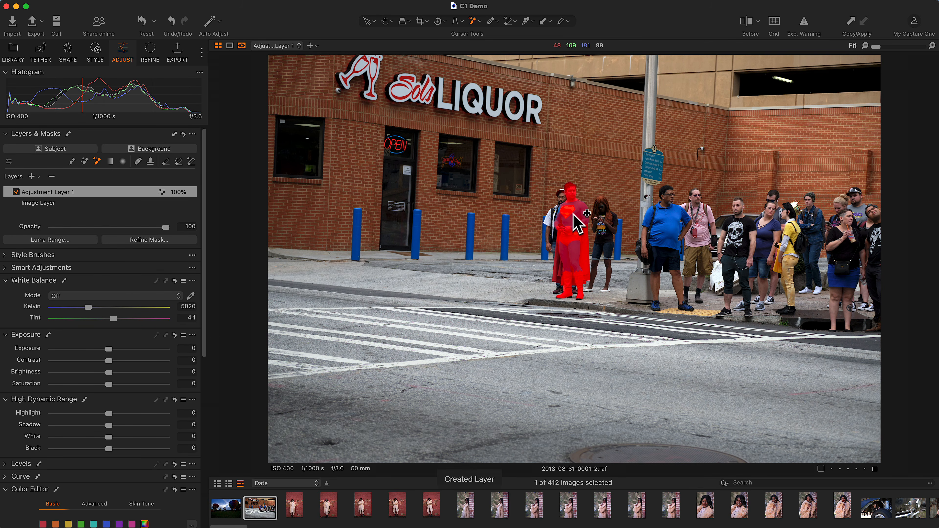
left_click(932, 46)
left_click(932, 46)
mouse_move(807, 92)
left_mouse_down()
mouse_move(815, 65)
mouse_move(820, 329)
mouse_move(812, 80)
mouse_move(819, 100)
left_mouse_up()
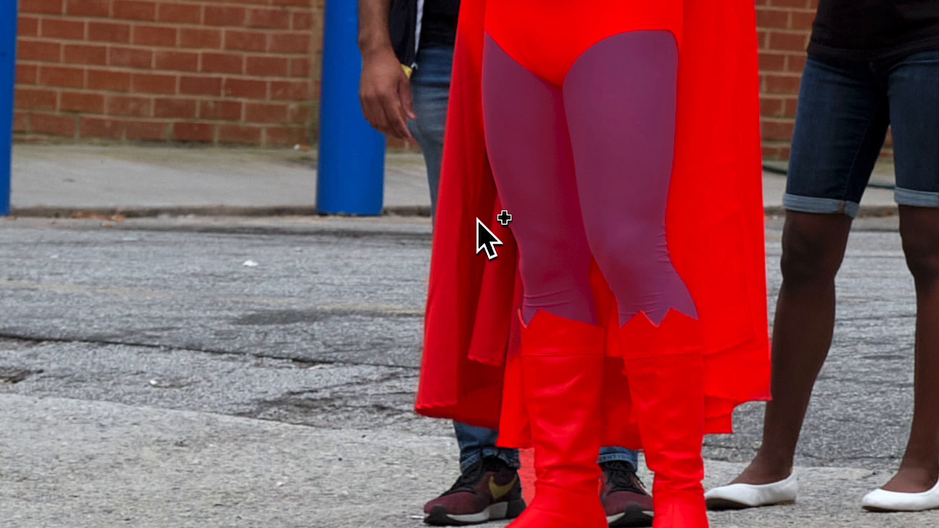
left_click(478, 219)
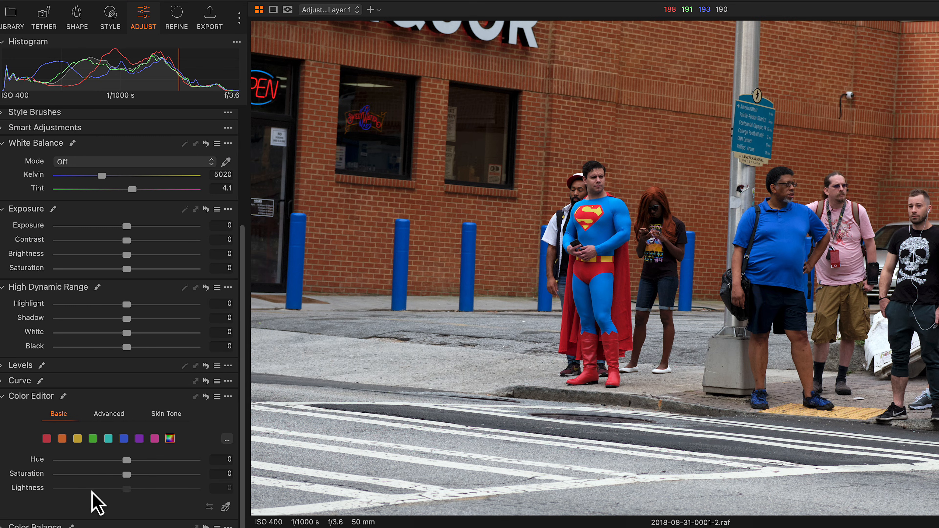
left_click_drag(97, 477, 54, 477)
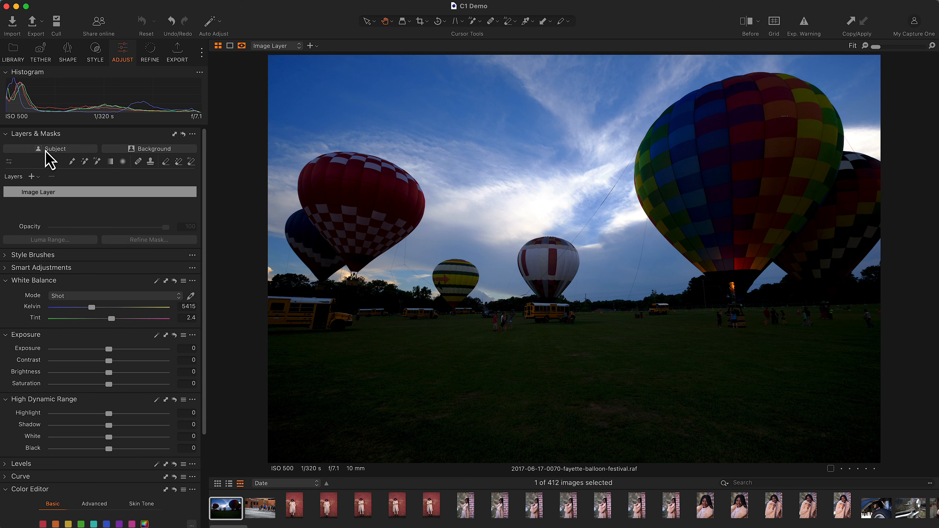
- Create a subject mask for the hot-air balloons and add the two small middle balloons with the AI brush
left_click(45, 149)
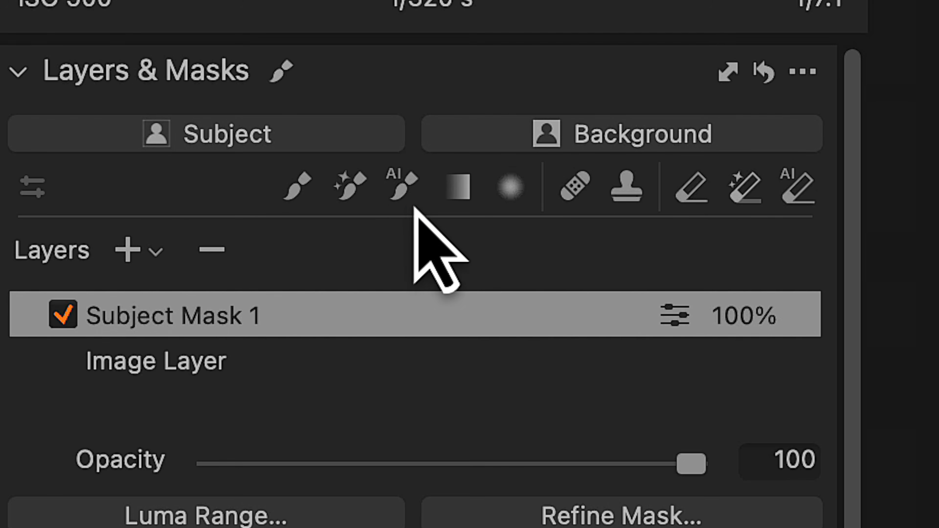
left_click(393, 195)
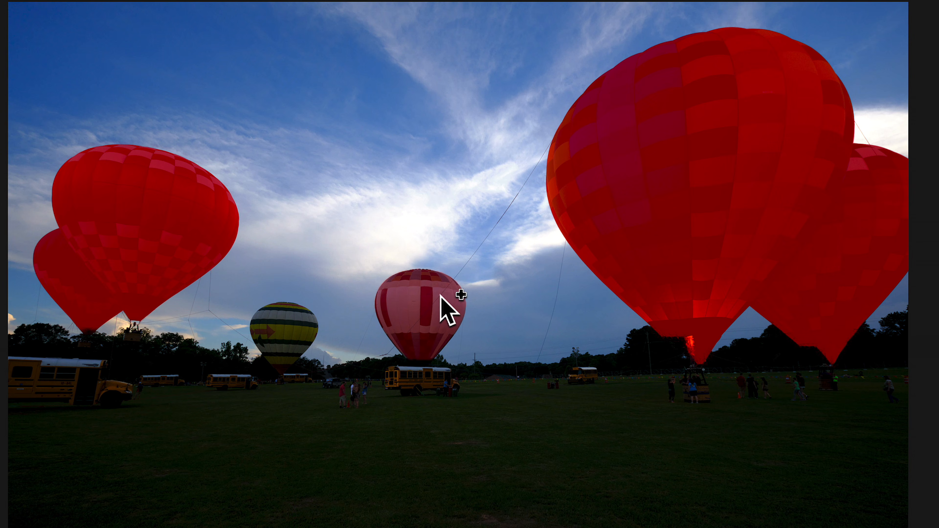
left_click(438, 299)
left_click(274, 319)
left_click(274, 323)
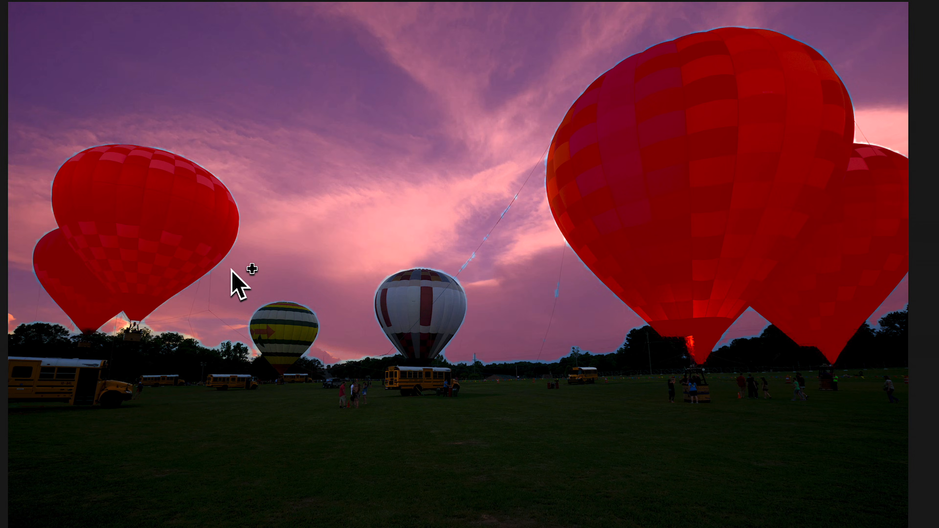
left_click_drag(231, 269, 487, 365)
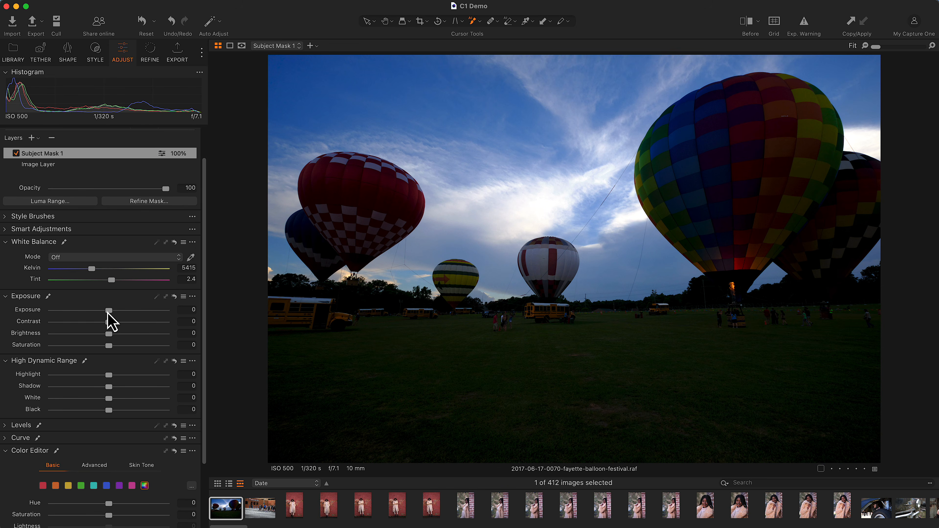
- Raise the exposure of the balloon mask layer to about 1.22
left_click_drag(107, 312, 132, 317)
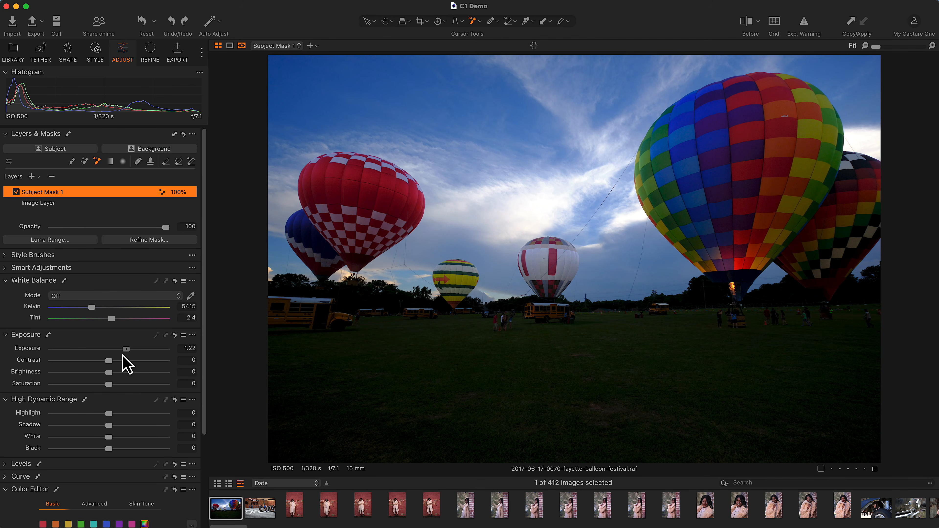
left_click_drag(123, 355, 123, 354)
- Mask the field, tree line and buses on a new layer with the AI brush and raise that layer's exposure
key("m")
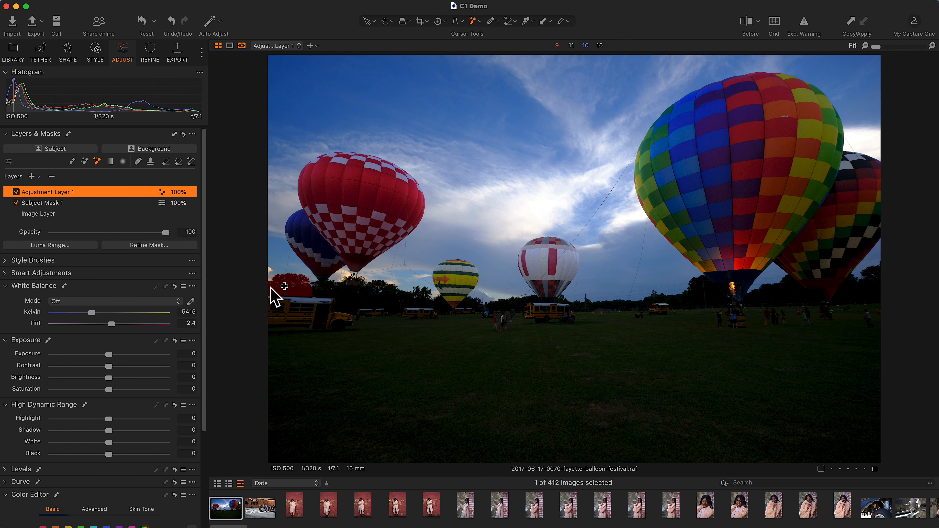
left_click_drag(334, 304, 830, 452)
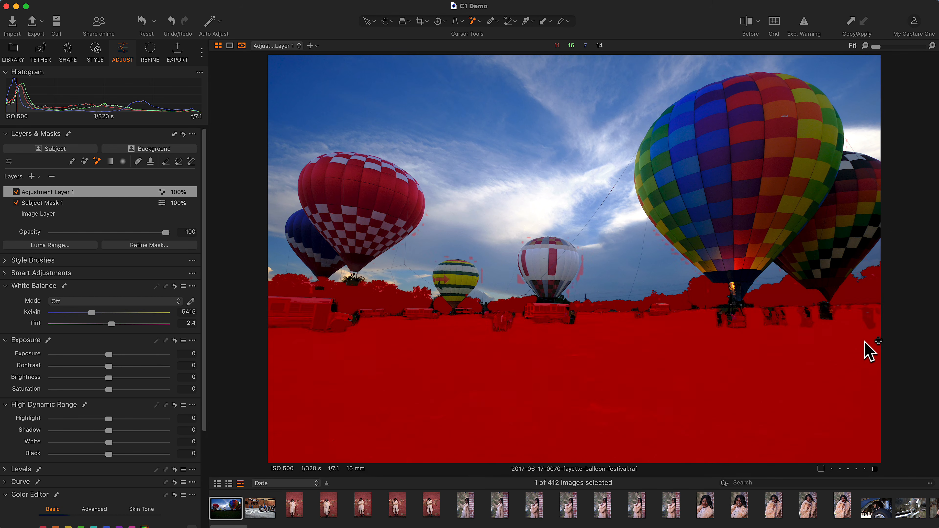
left_click_drag(863, 341, 560, 305)
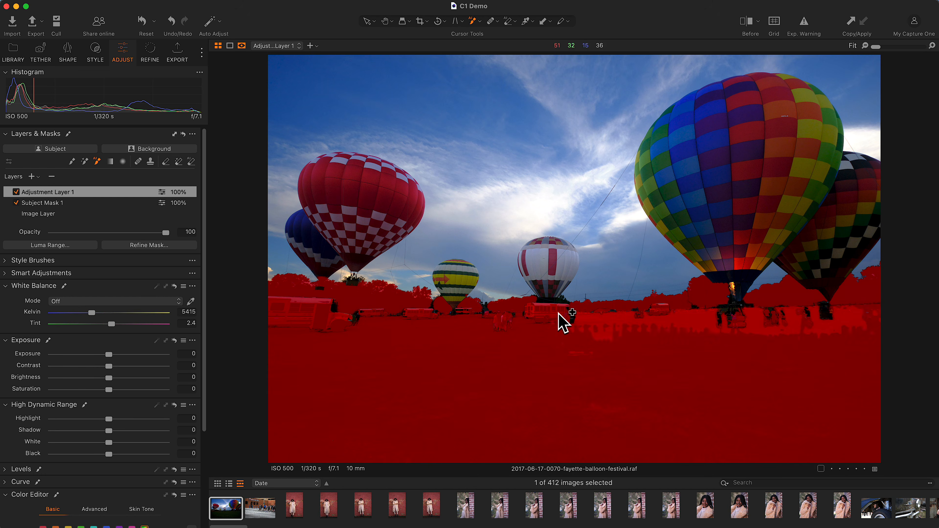
left_click_drag(109, 355, 132, 365)
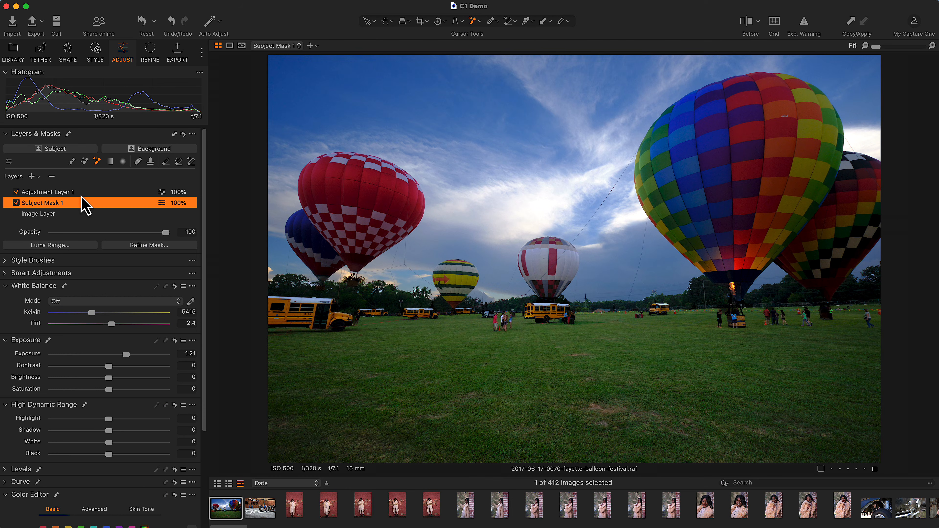
left_click(81, 195)
left_click(80, 205)
left_click(81, 194)
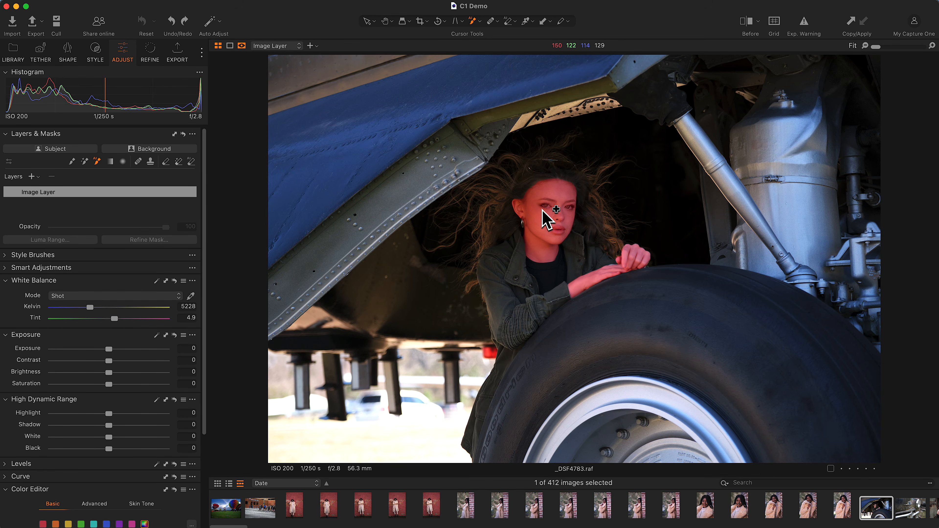
- Try masking only the woman's skin in the aircraft wheel photo with the AI brush and undo the mask
left_click(543, 210)
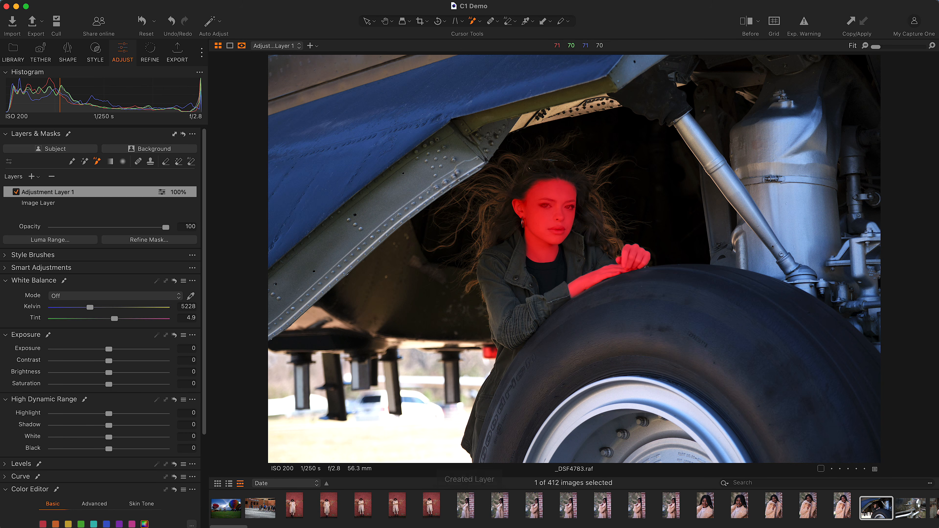
key("super+z")
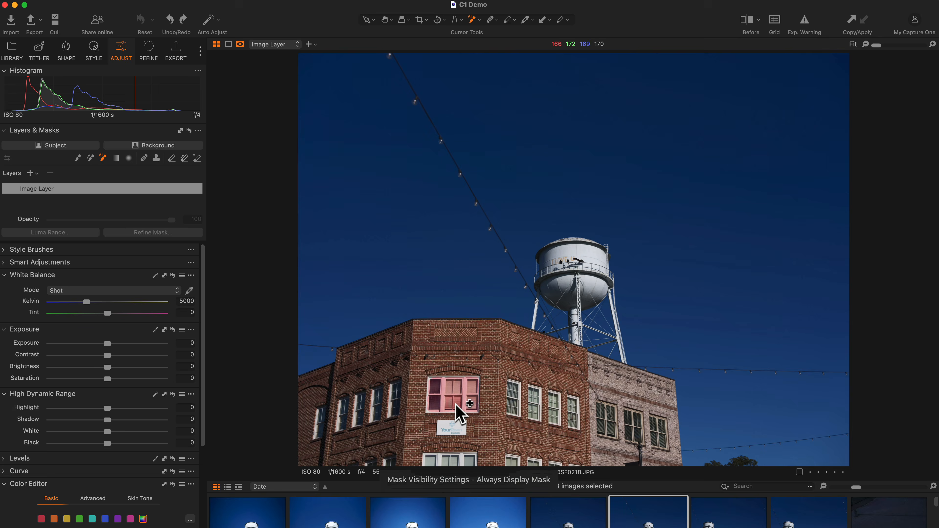
left_click(452, 394)
left_click(514, 400)
left_click(535, 402)
left_click(562, 404)
mouse_move(687, 410)
left_mouse_down()
mouse_move(403, 141)
mouse_move(342, 252)
mouse_move(387, 98)
left_mouse_up()
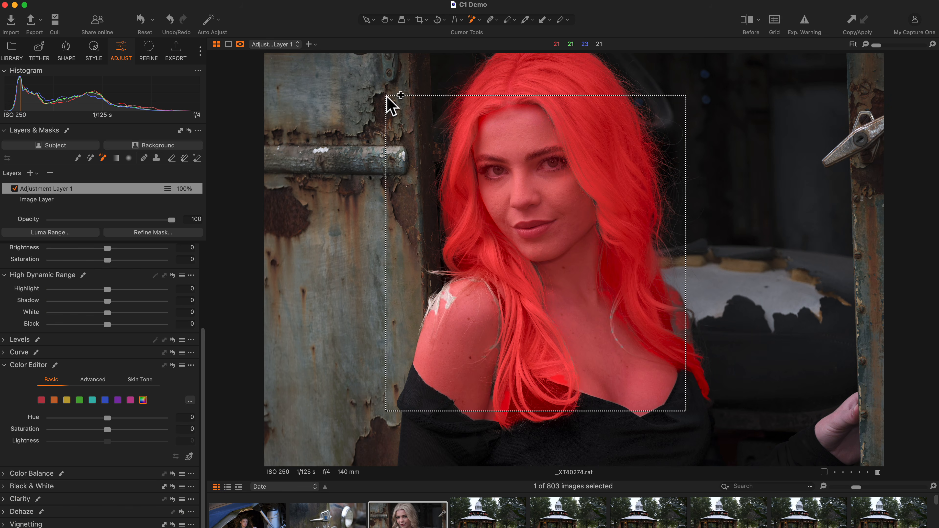
left_click(198, 159)
left_click(592, 99)
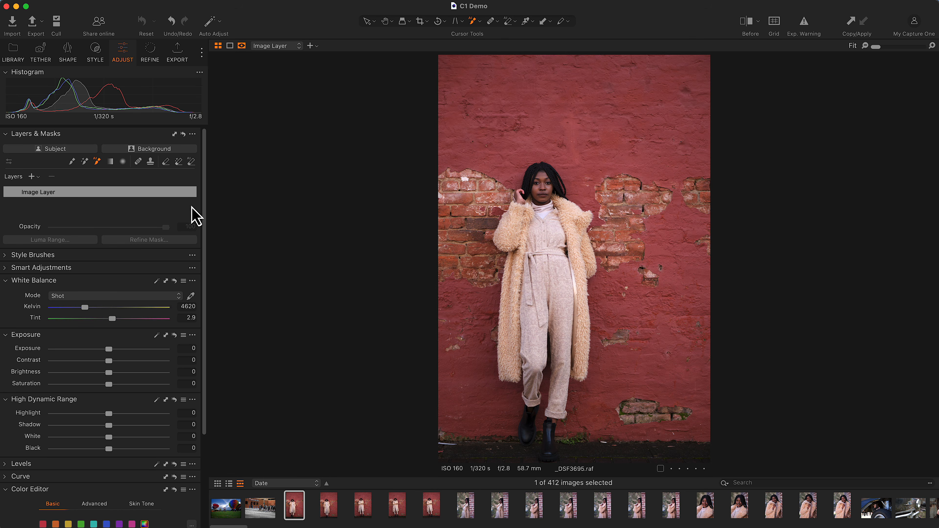
- Mask the red wall behind the woman with a background mask and shift its color to magenta
left_click(141, 152)
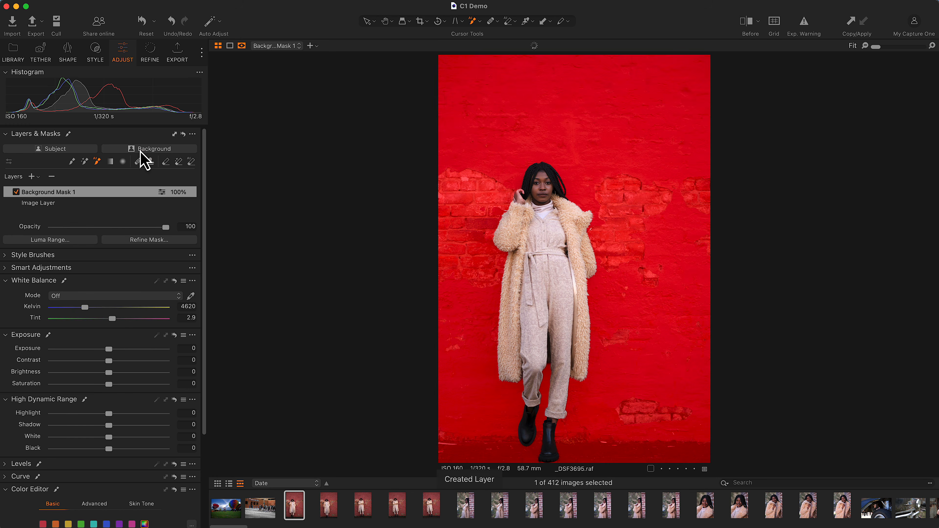
scroll(129, 264, "down", 5)
key("m")
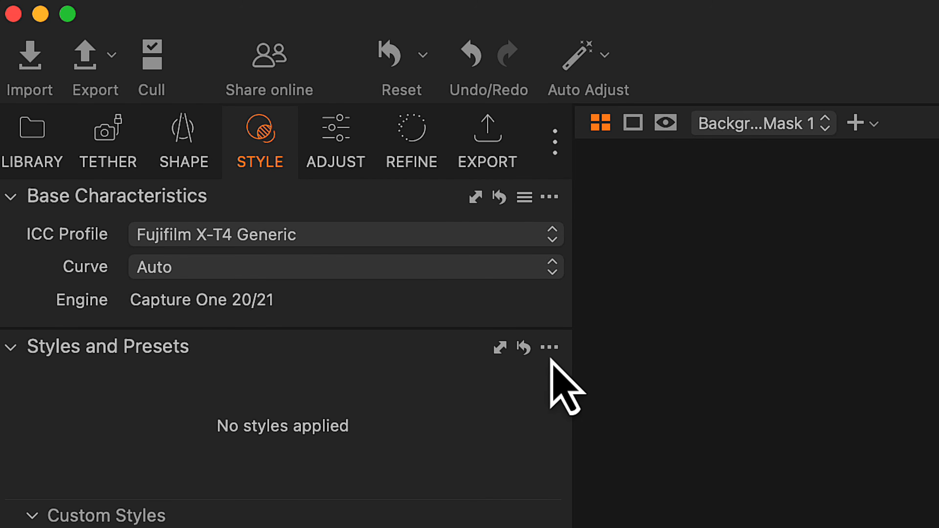
- Save the background mask layer as a custom style named Purple in the Styles folder
left_click(552, 349)
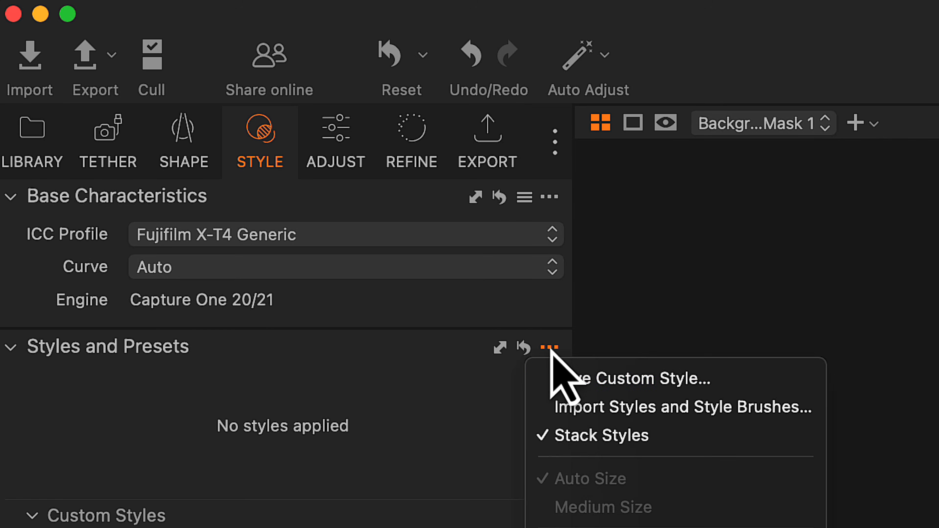
left_click(756, 382)
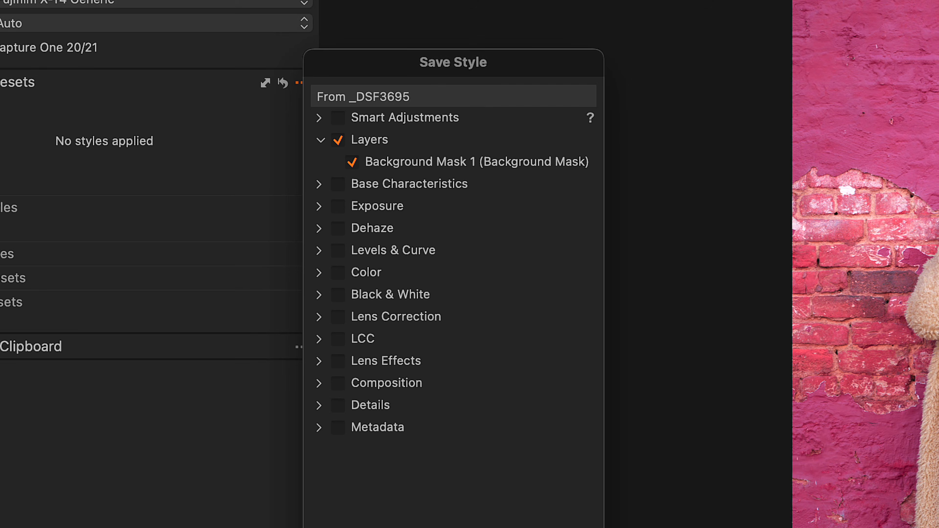
key("Return")
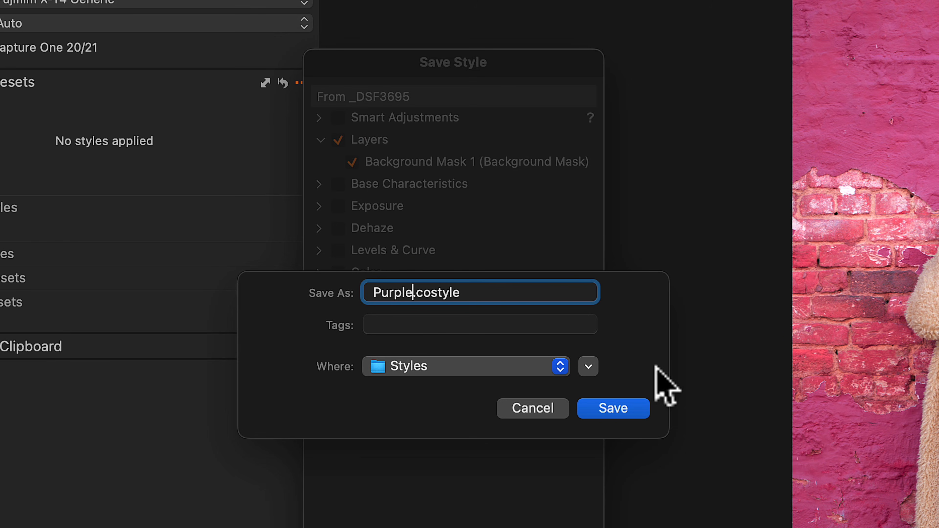
left_click(630, 407)
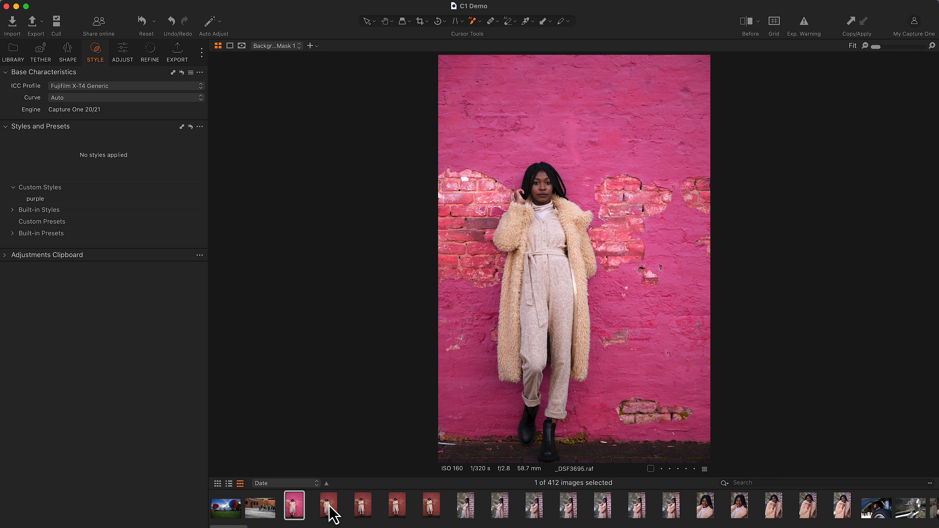
- Apply the custom style purple to the four other portraits against the red wall
left_click(329, 505)
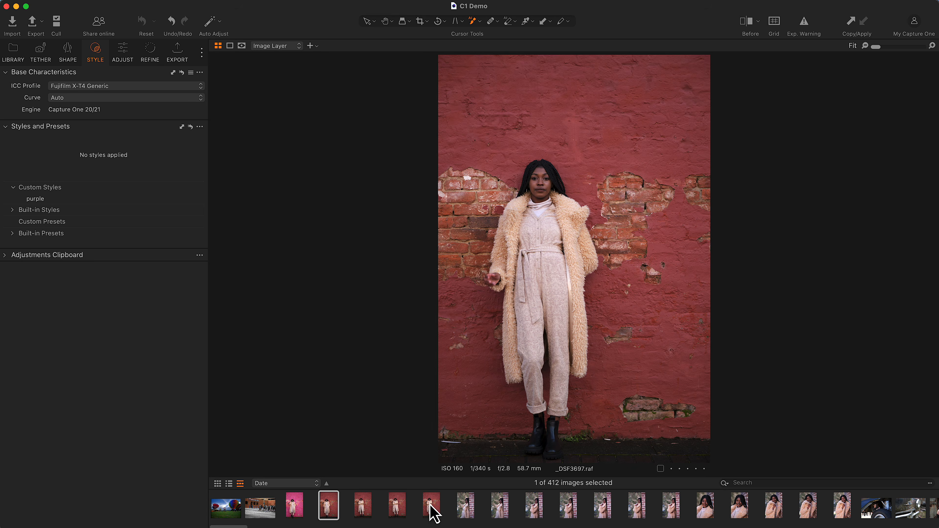
left_click(430, 507, "shift")
left_click(77, 188)
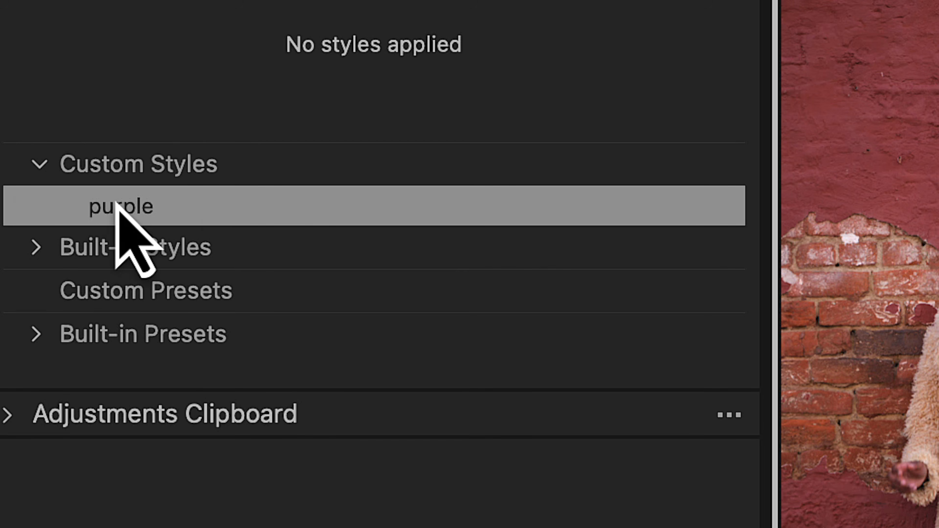
left_click(219, 221)
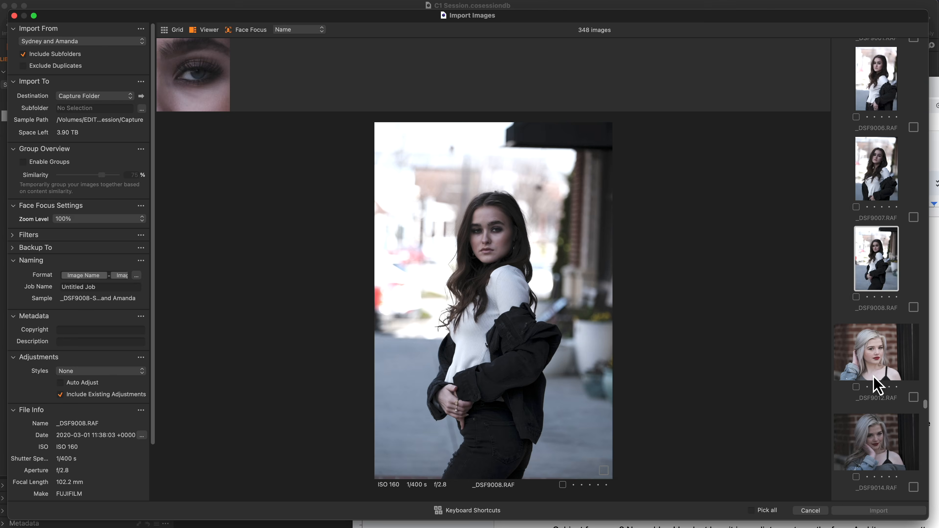
- Go back three images in the import viewer to check the face focus of each portrait
key("Up")
key("Up")
key("Up")
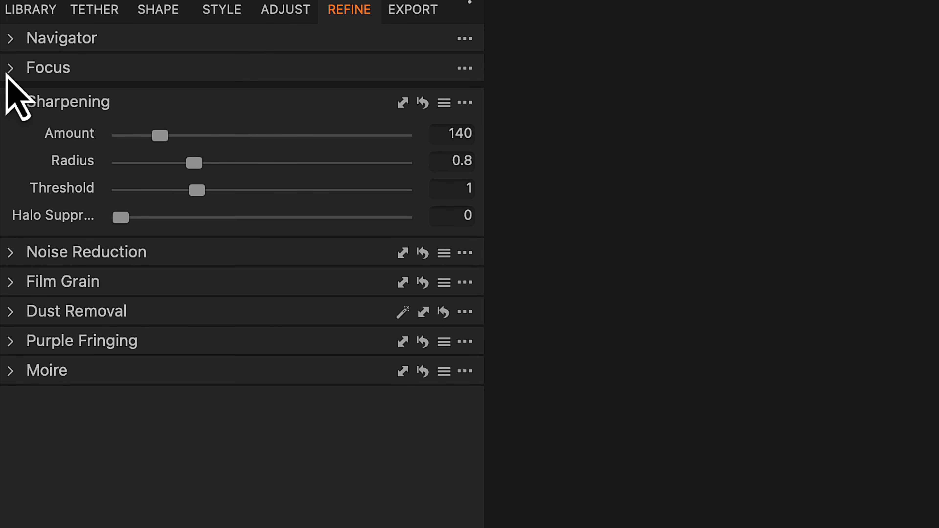
- Show the Focus preview for the portrait and keep its focus area on Center to Eye
left_click(9, 71)
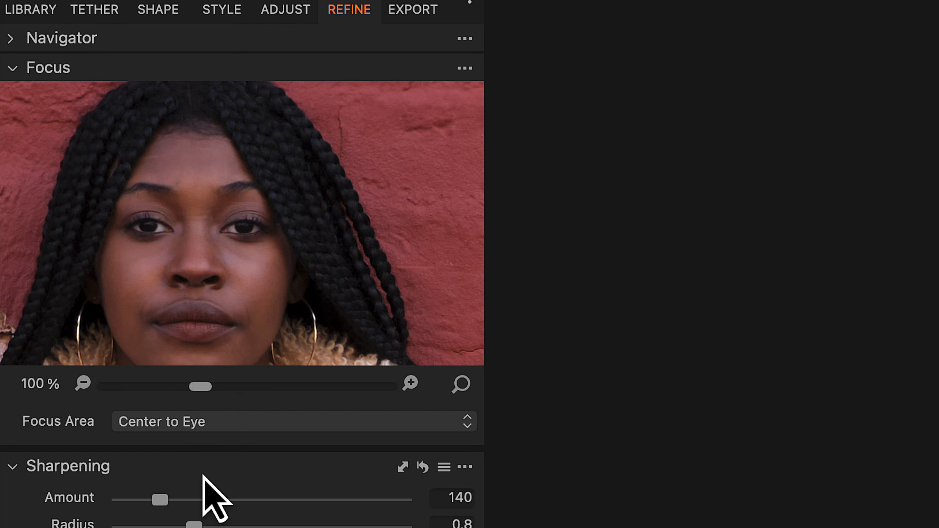
left_click(206, 425)
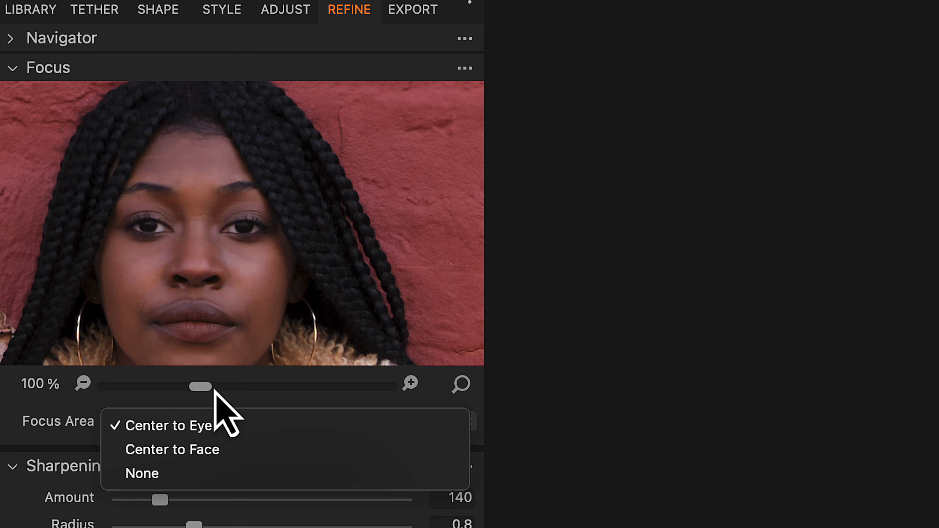
left_click(202, 388)
left_click(233, 387)
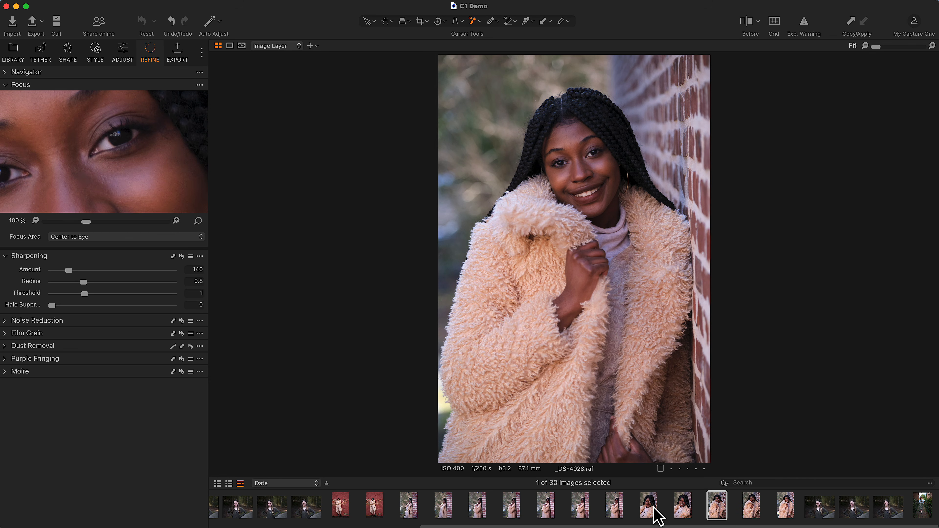
- Check the eye focus across portraits up to _DSF4032 and back to _DSF0476, enlarging the focus preview to 254%
key("Right")
key("Right")
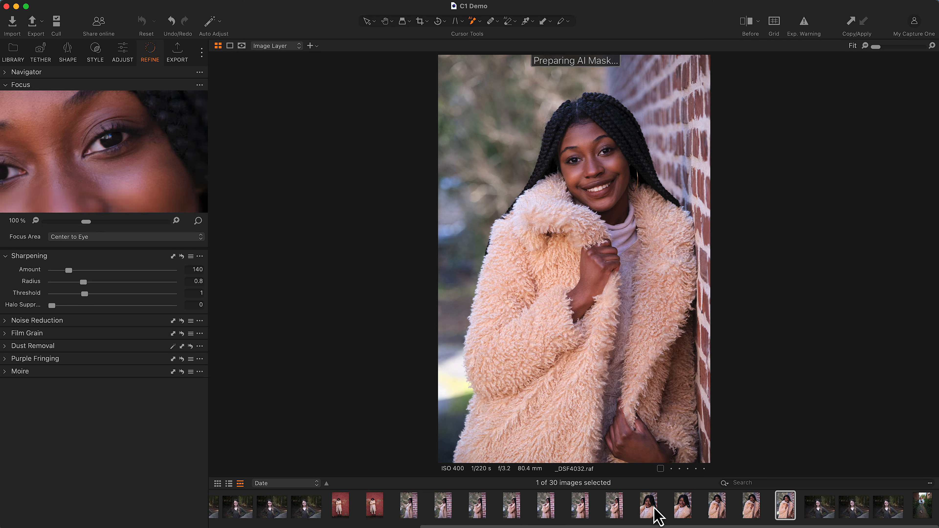
left_click(233, 507)
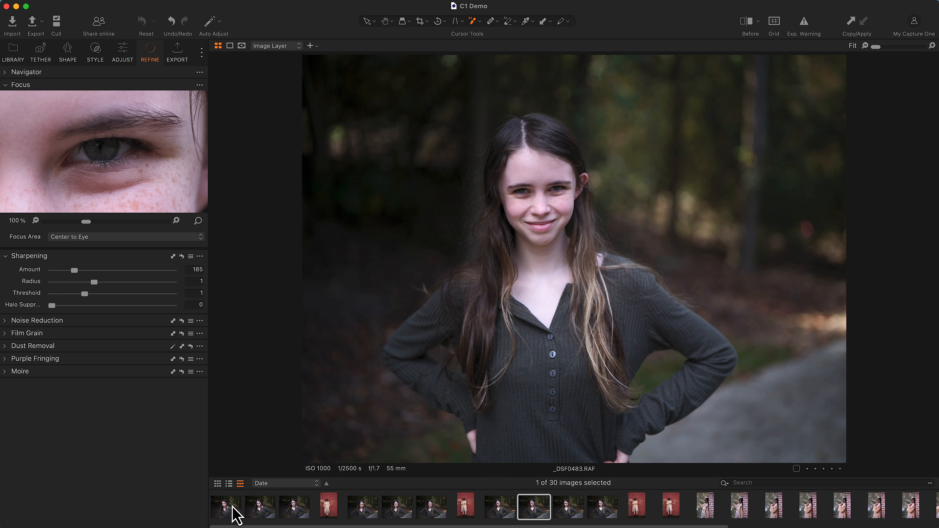
left_click(294, 506)
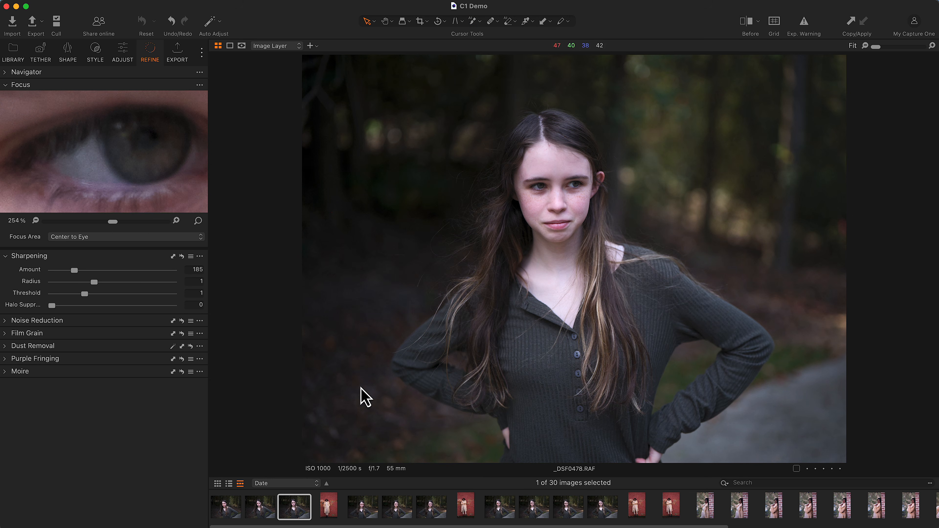
left_click(261, 513)
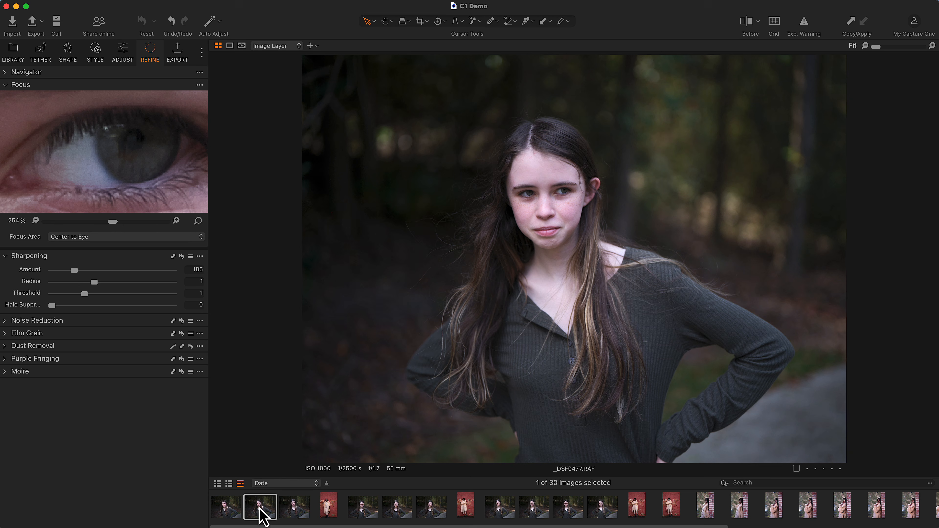
left_click(228, 506)
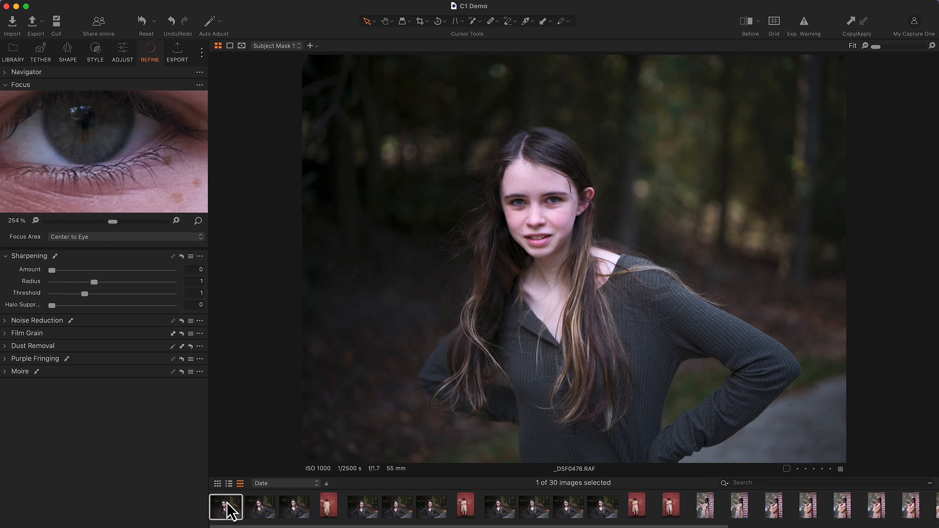